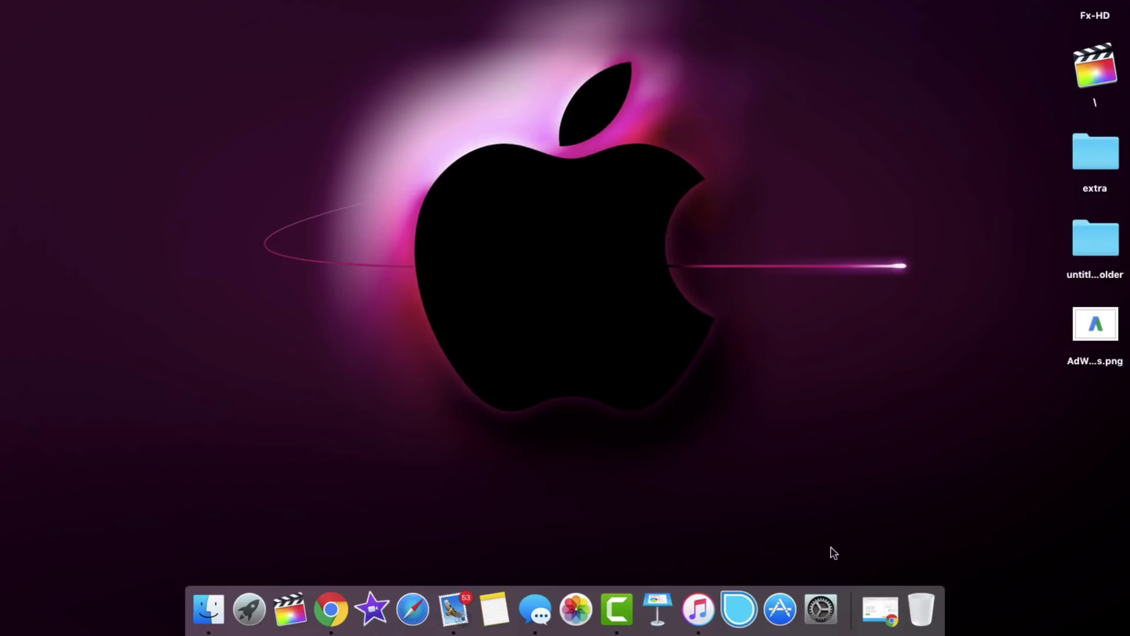
Bring Chrome back full screen and start the AdWords sign-up with START NOW.
left_click(881, 611)
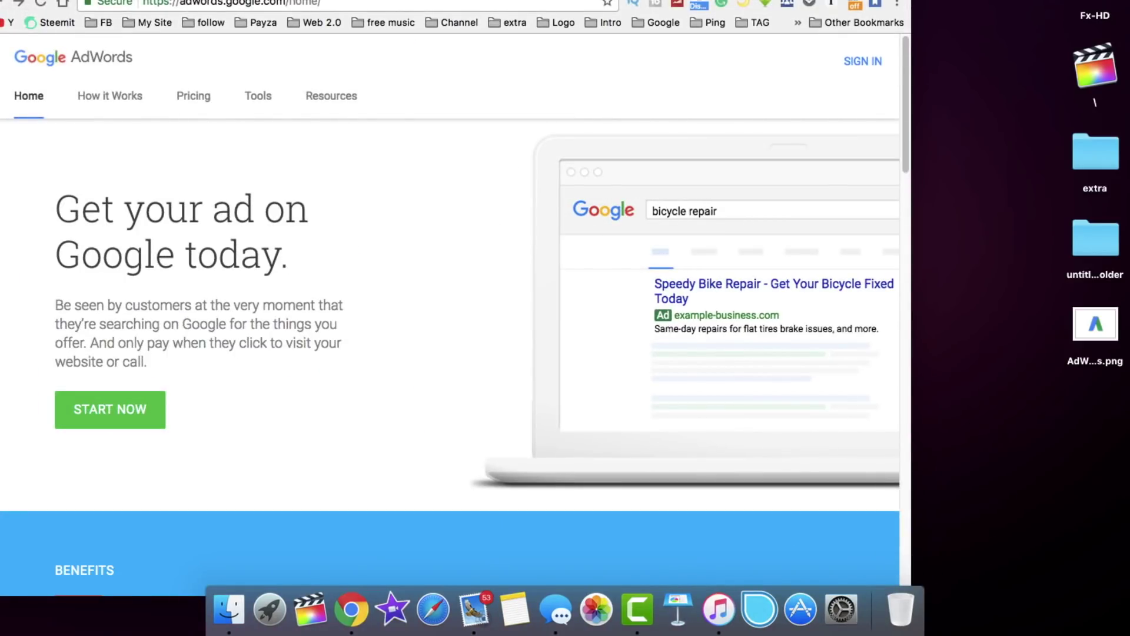
key("ctrl+super+f")
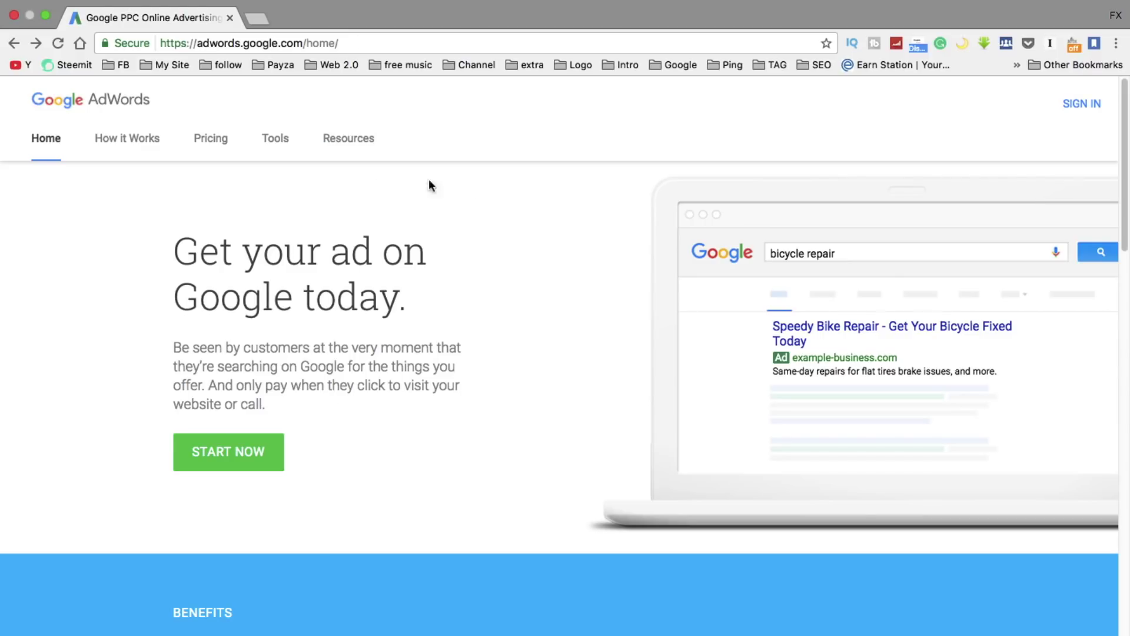
left_click(250, 456)
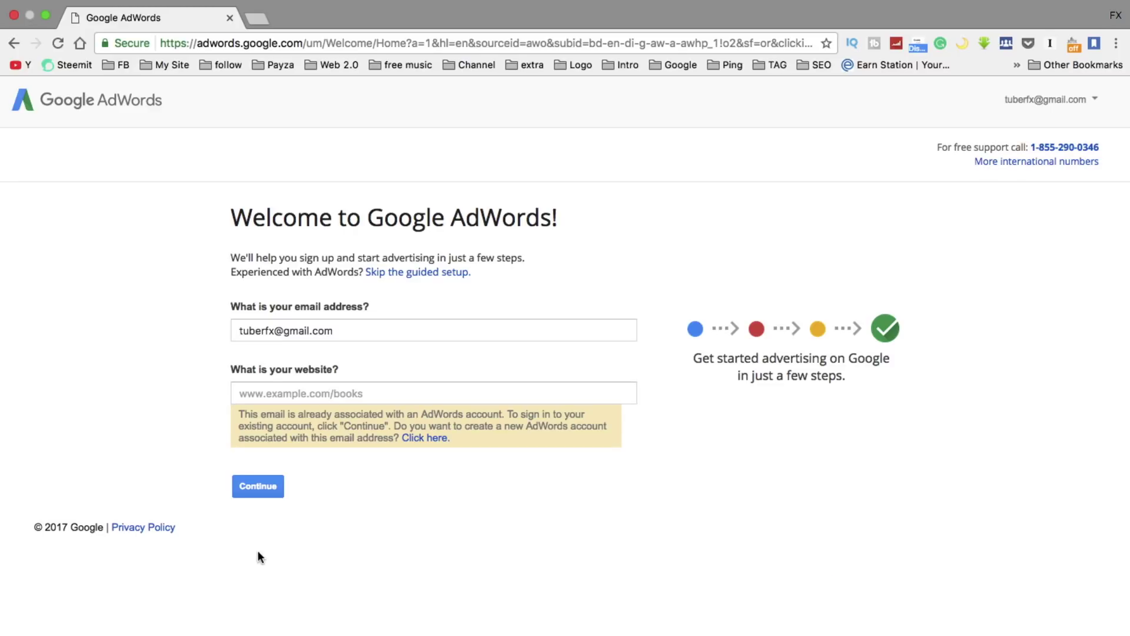
Continue into the existing AdWords account from the welcome page.
left_click(259, 491)
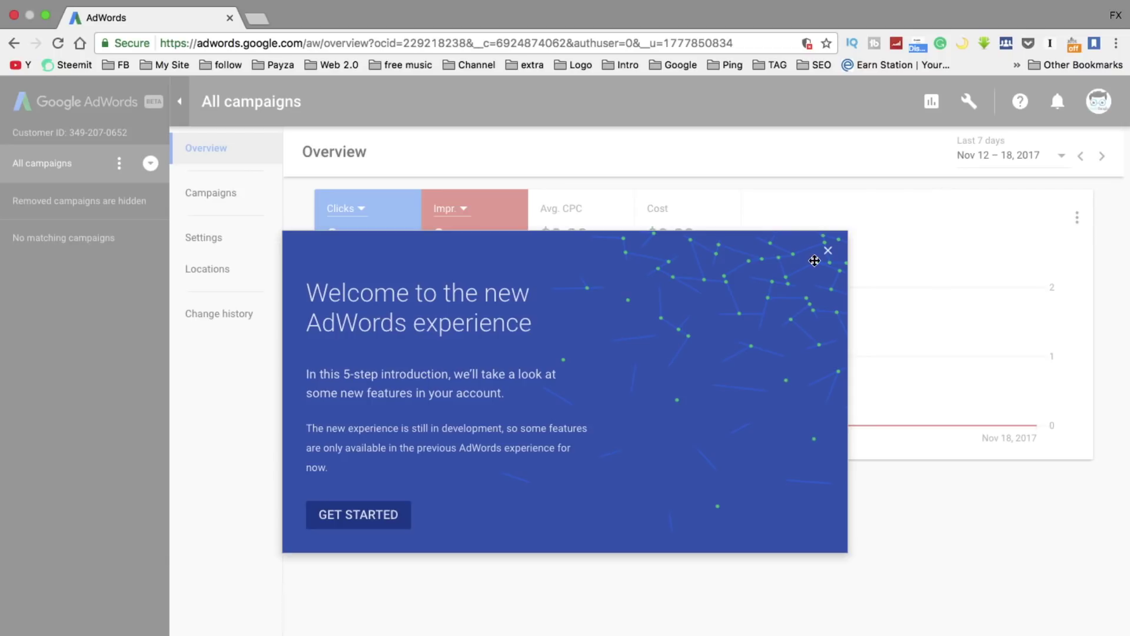
Exit the welcome guide and go to Tools > Setup > Billing & payments.
left_click(828, 256)
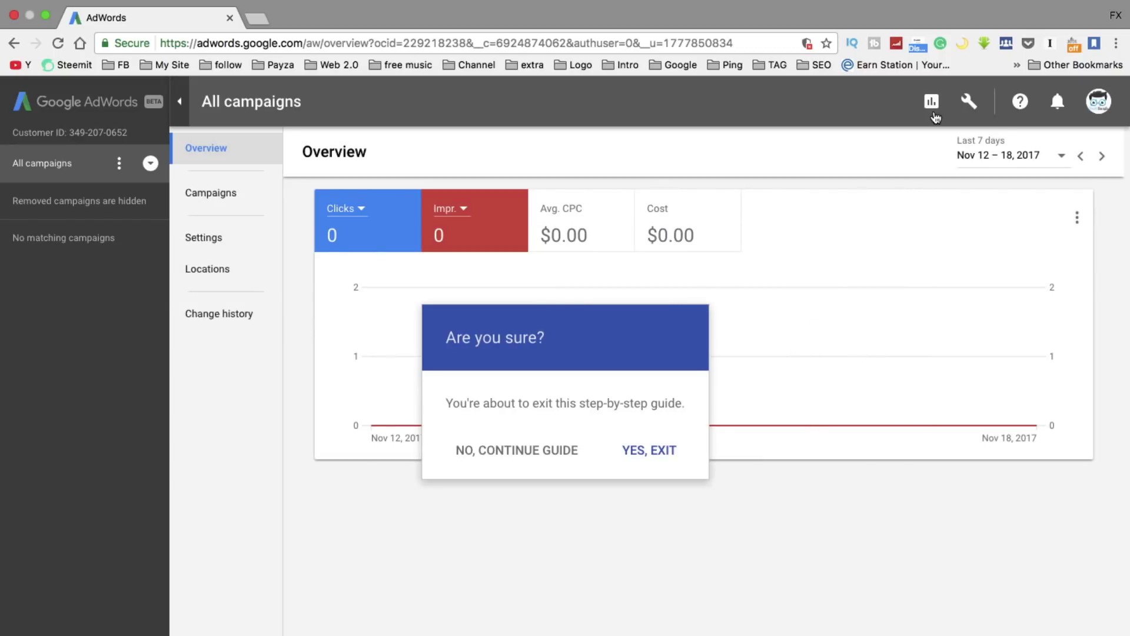
left_click(971, 104)
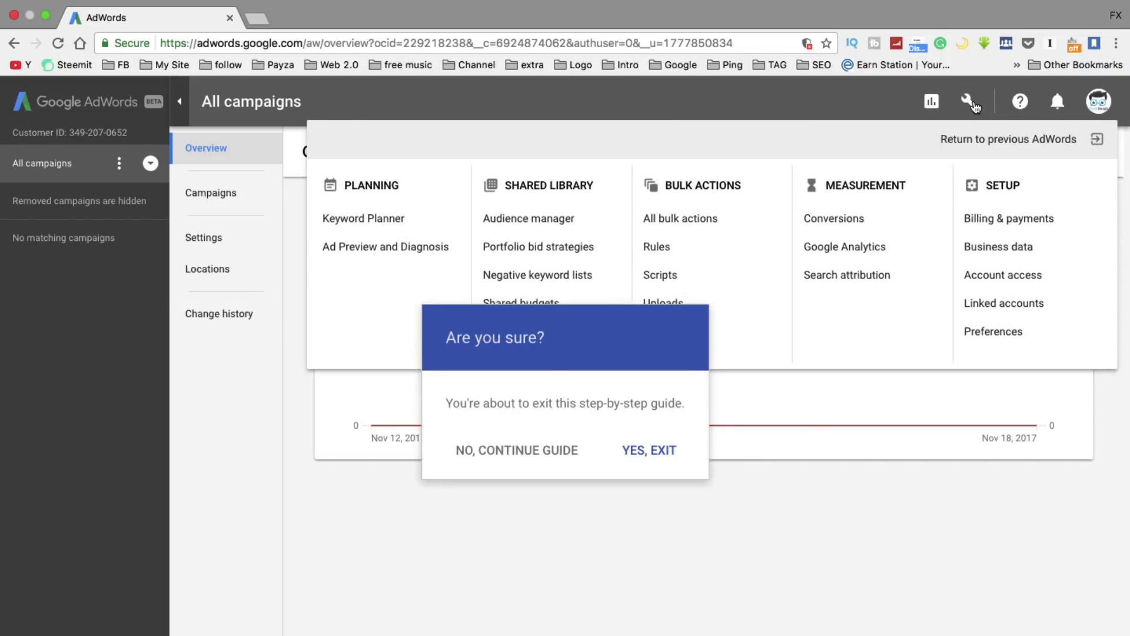
left_click(645, 451)
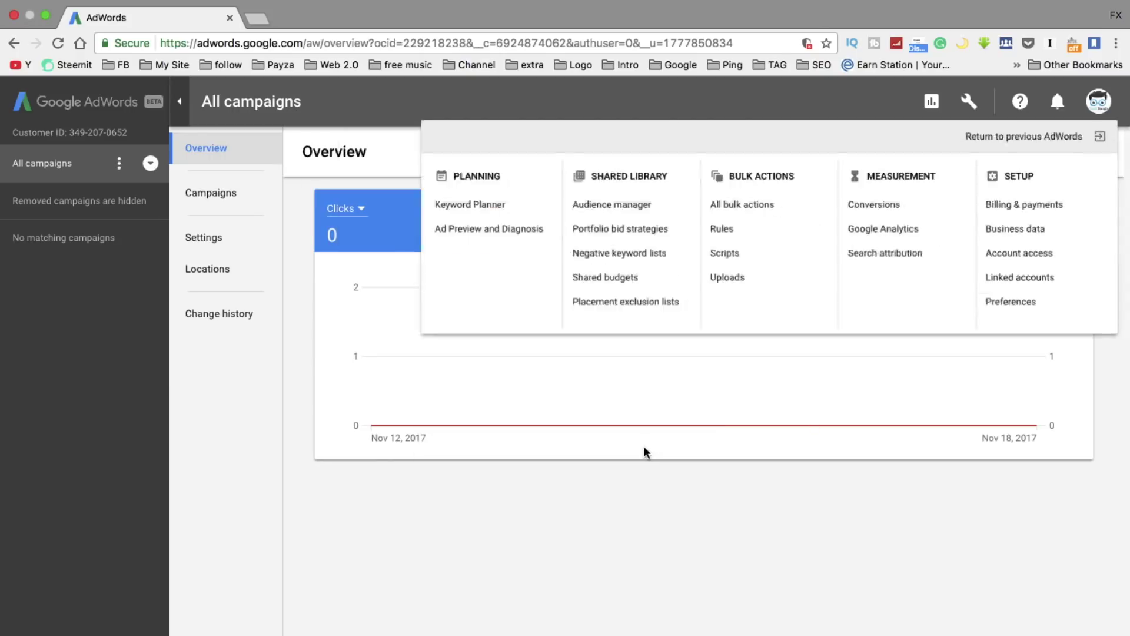
left_click(970, 102)
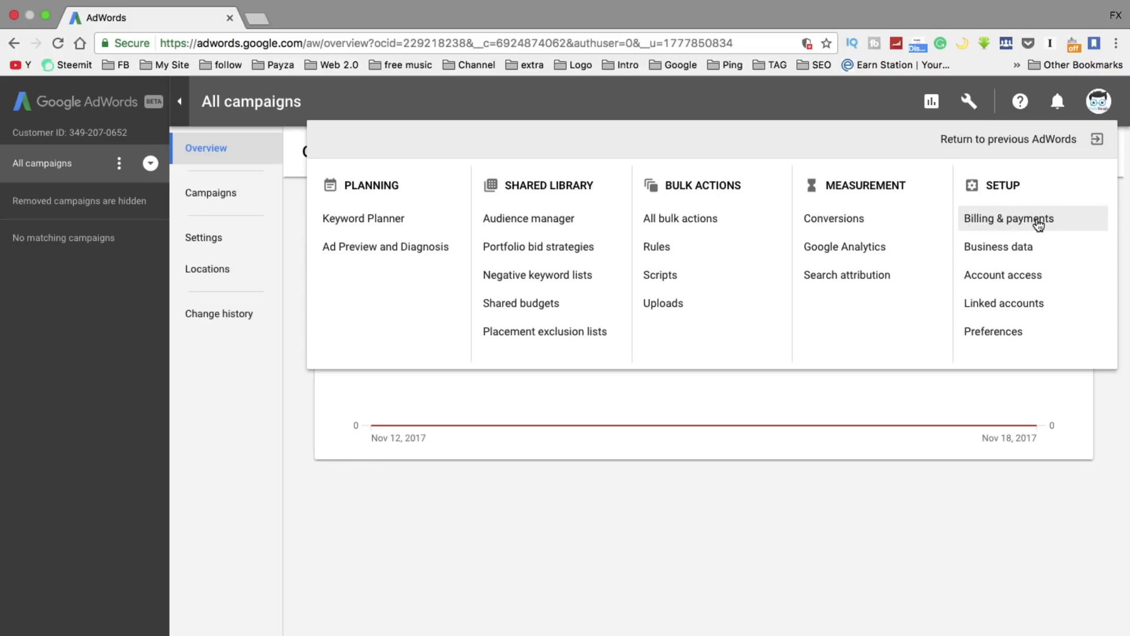
left_click(999, 223)
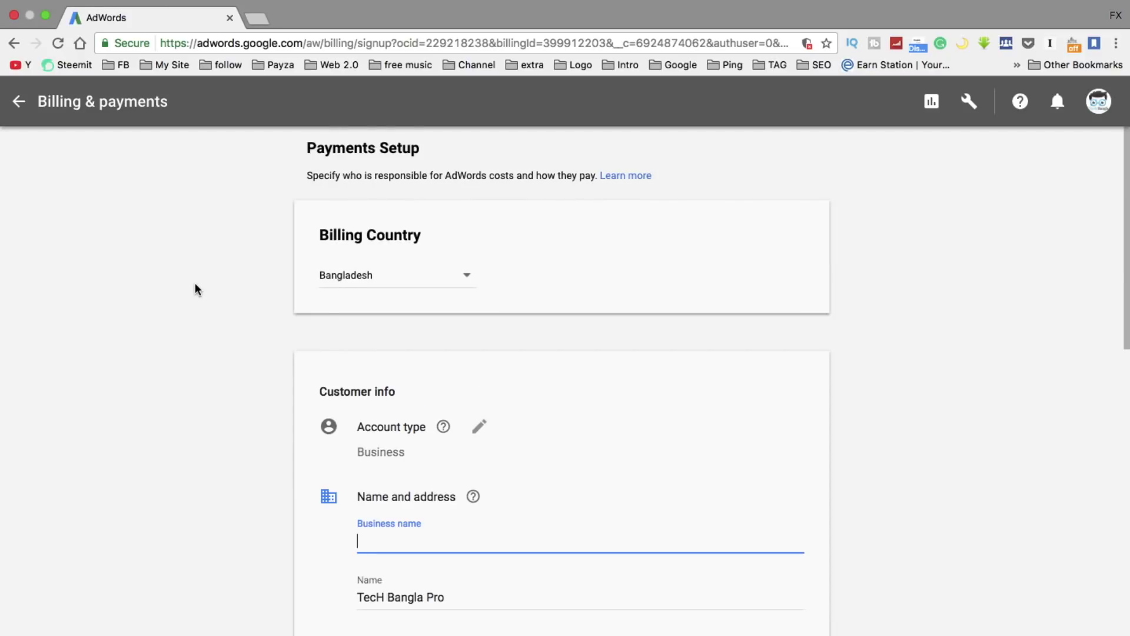
Make the account type editable and enter the business name.
scroll(196, 290, "down", 10)
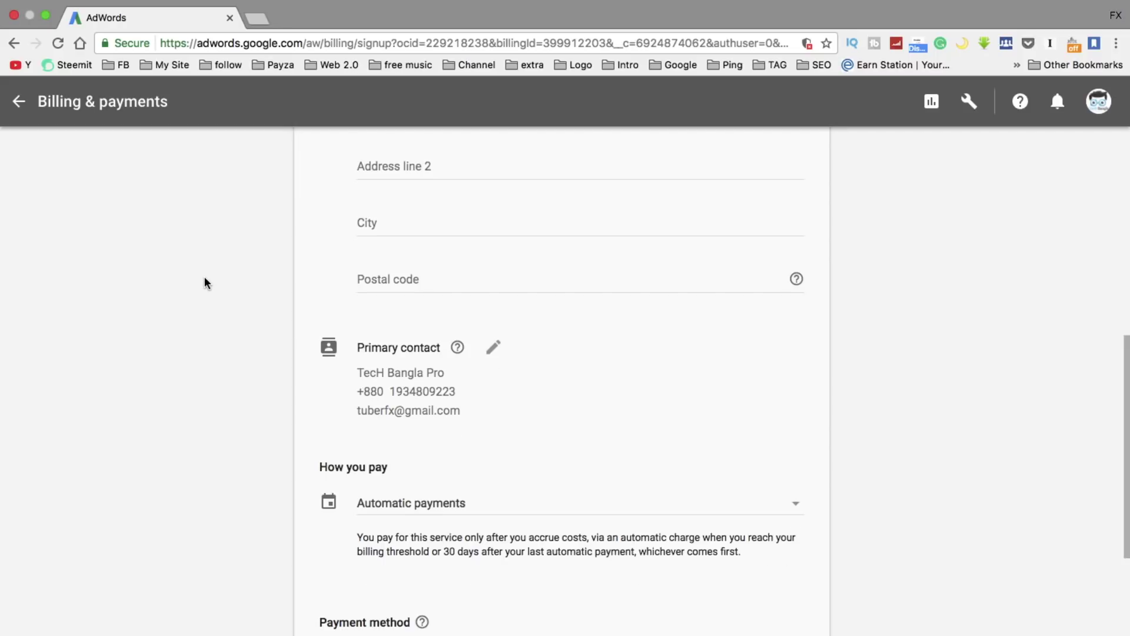
scroll(203, 280, "up", 8)
scroll(412, 247, "up", 2)
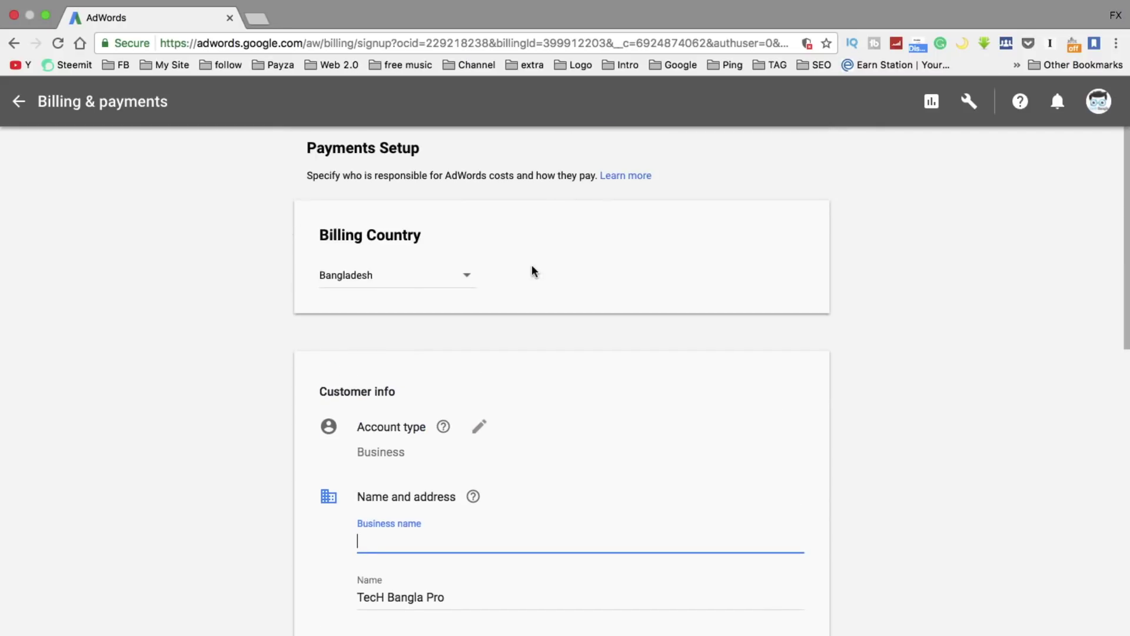
scroll(365, 336, "down", 3)
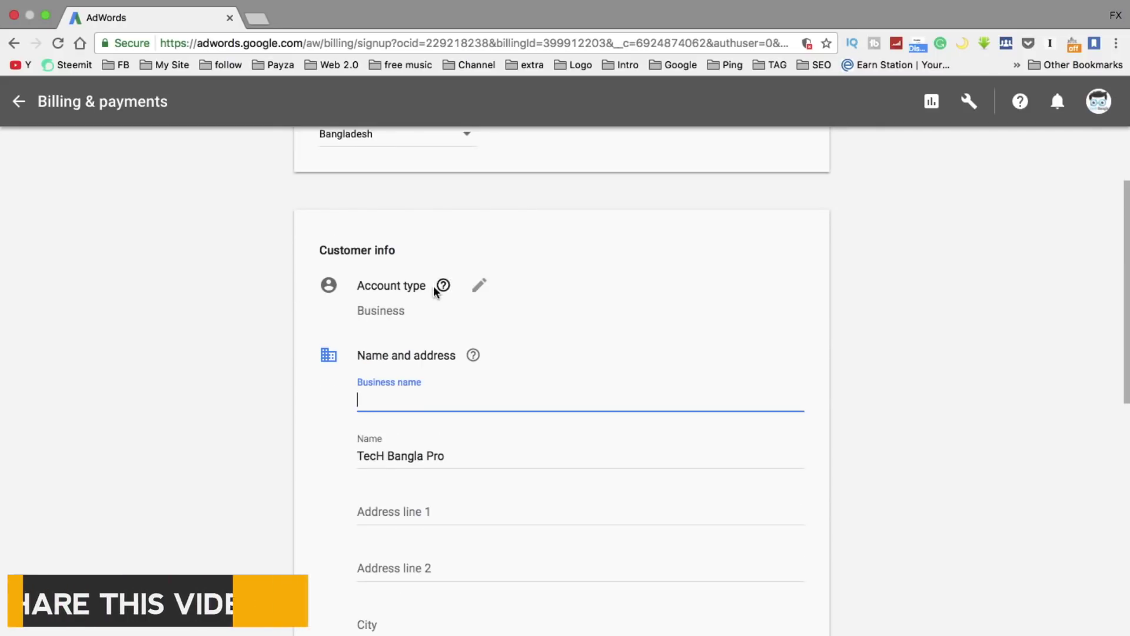
left_click(393, 312)
scroll(184, 318, "down", 2)
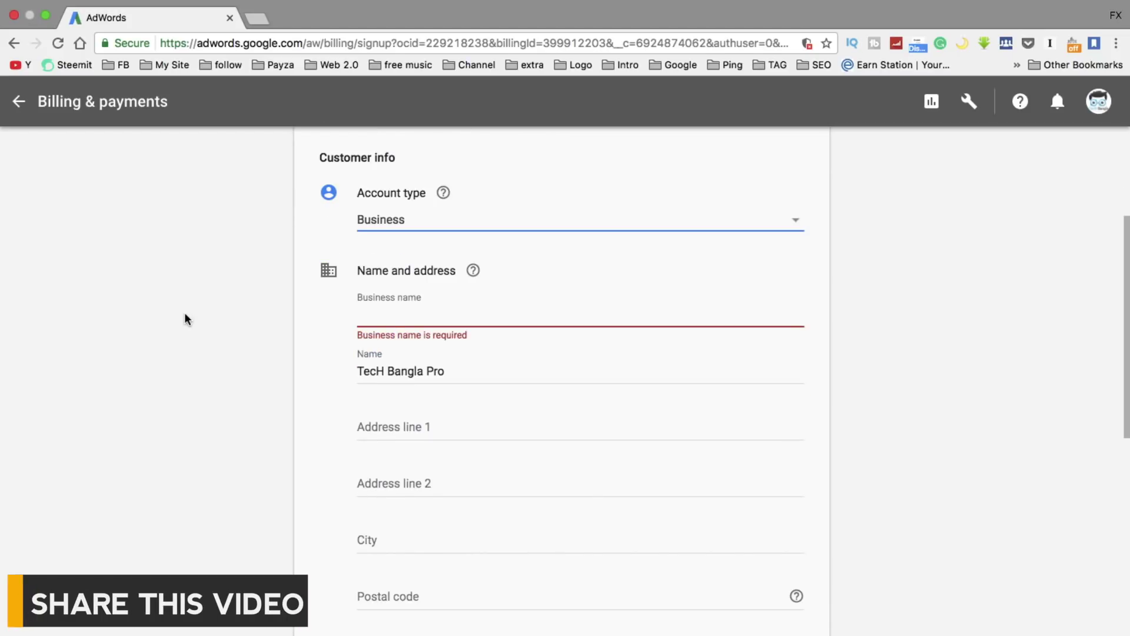
left_click(426, 315)
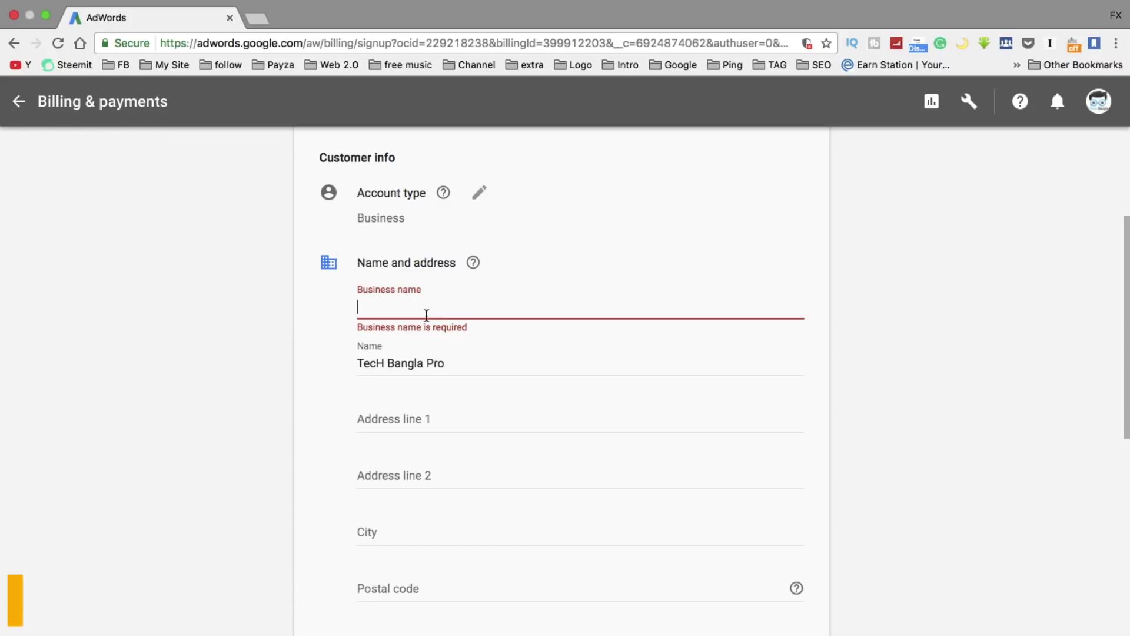
type("Fx Sajol")
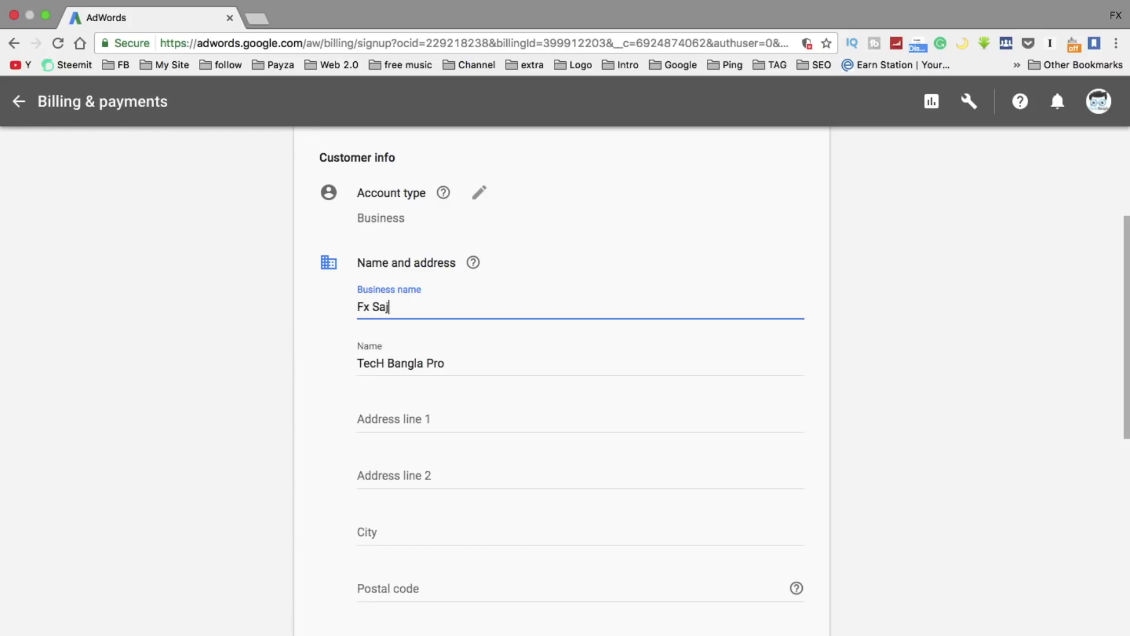
Replace the contact name and fill in the address line and postal code.
left_click(465, 361)
left_click_drag(464, 361, 321, 354)
key("BackSpace")
type("Fx sajo")
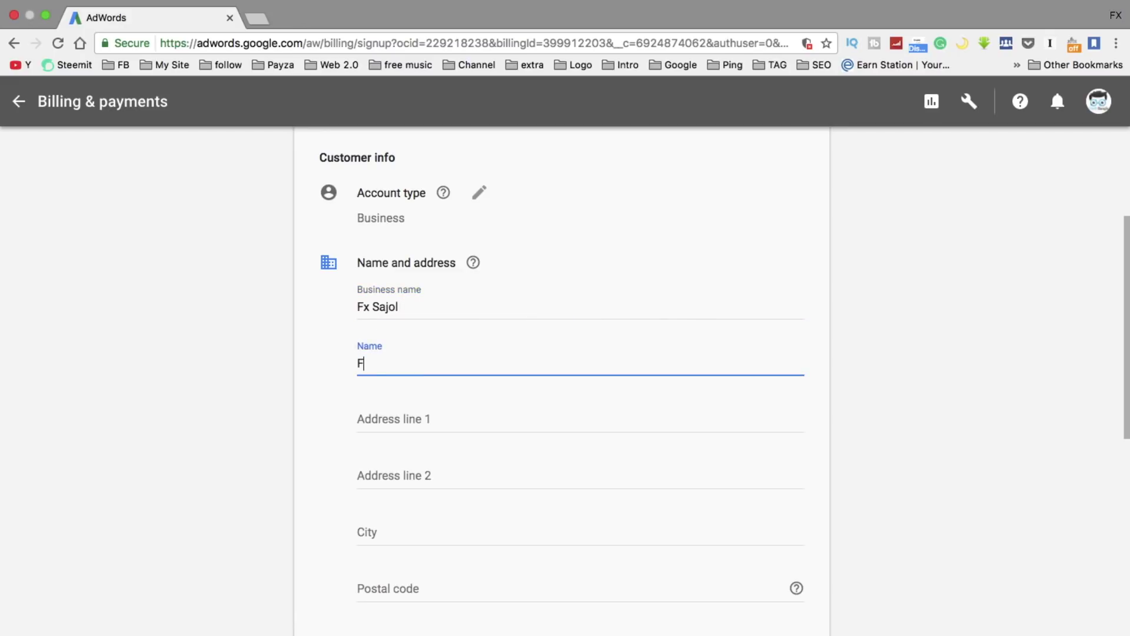
type("l")
left_click(395, 424)
type("mirpur")
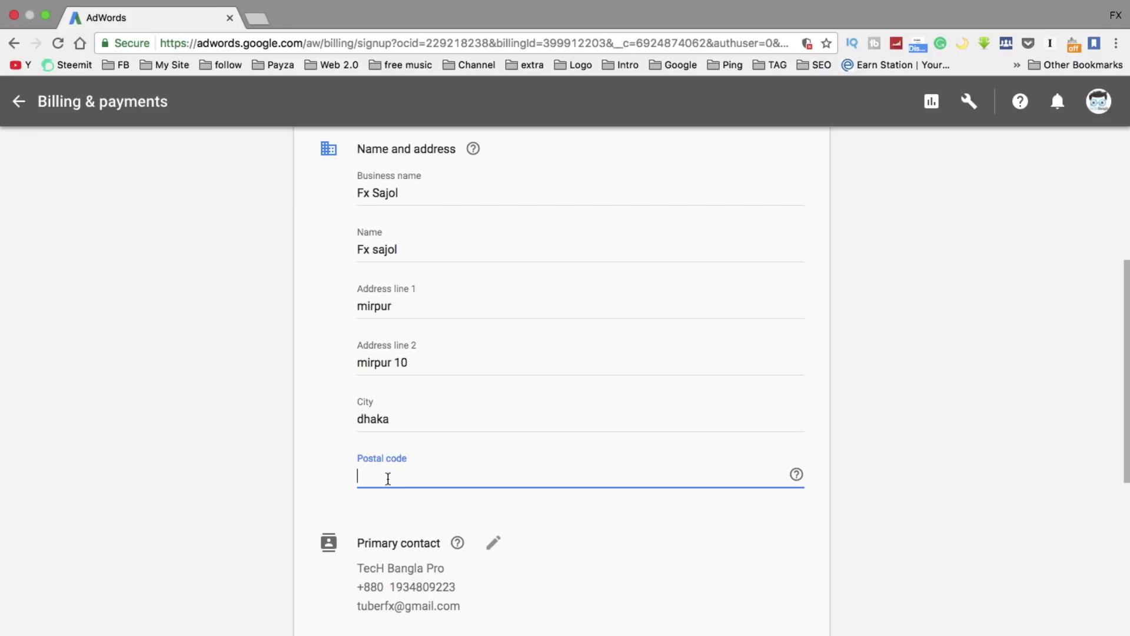
type("1207")
scroll(150, 490, "down", 3)
scroll(323, 495, "down", 1)
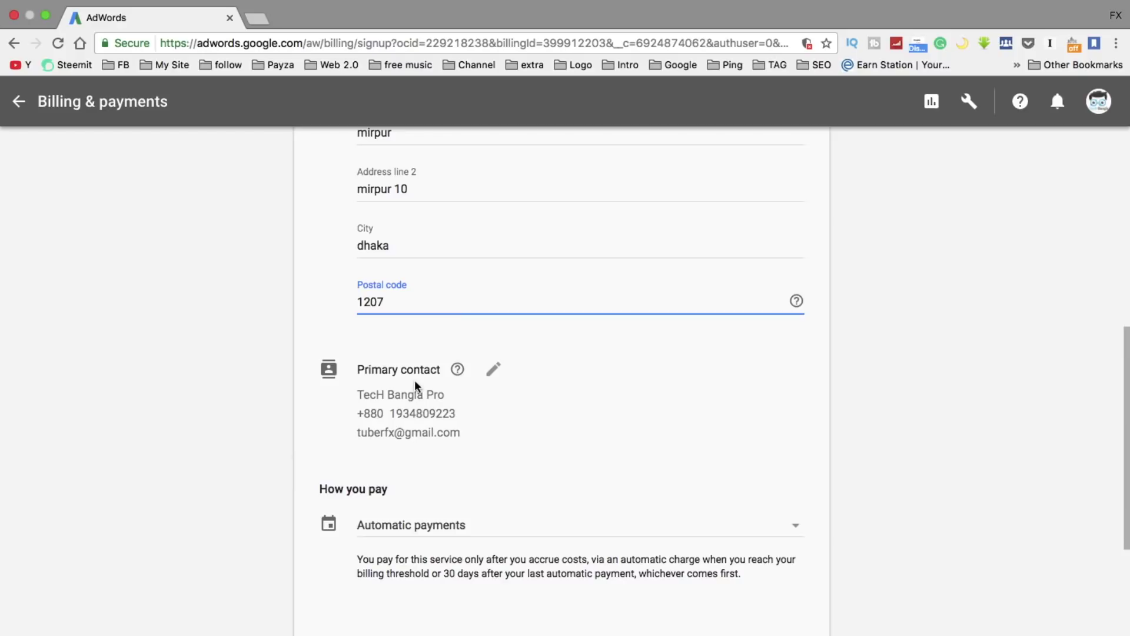
scroll(422, 430, "down", 1)
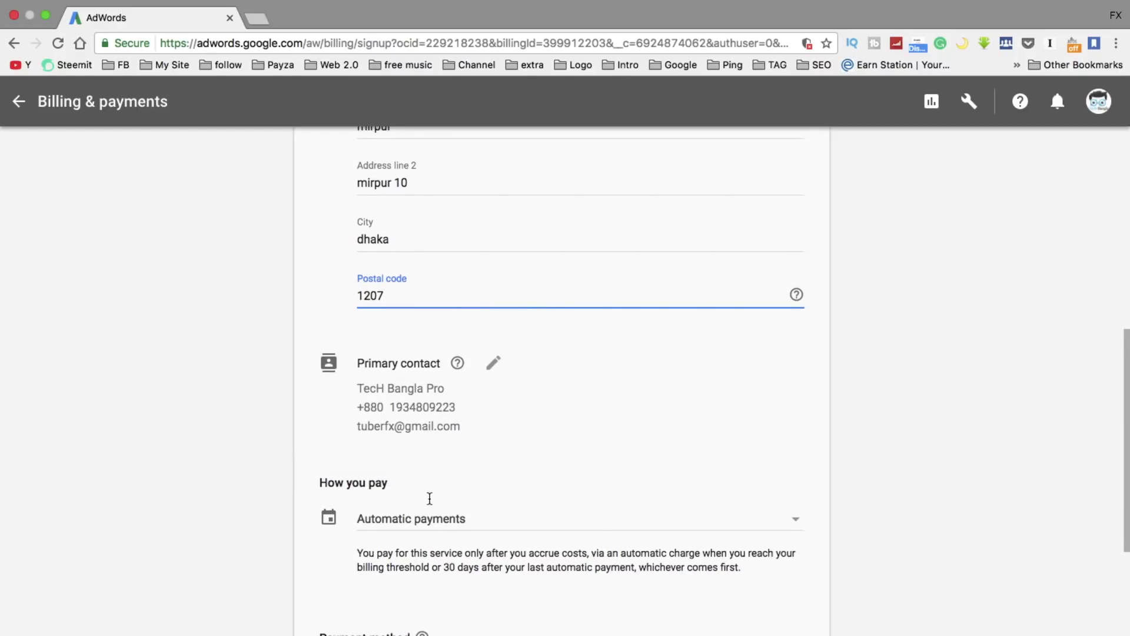
scroll(429, 499, "down", 1)
scroll(595, 447, "down", 2)
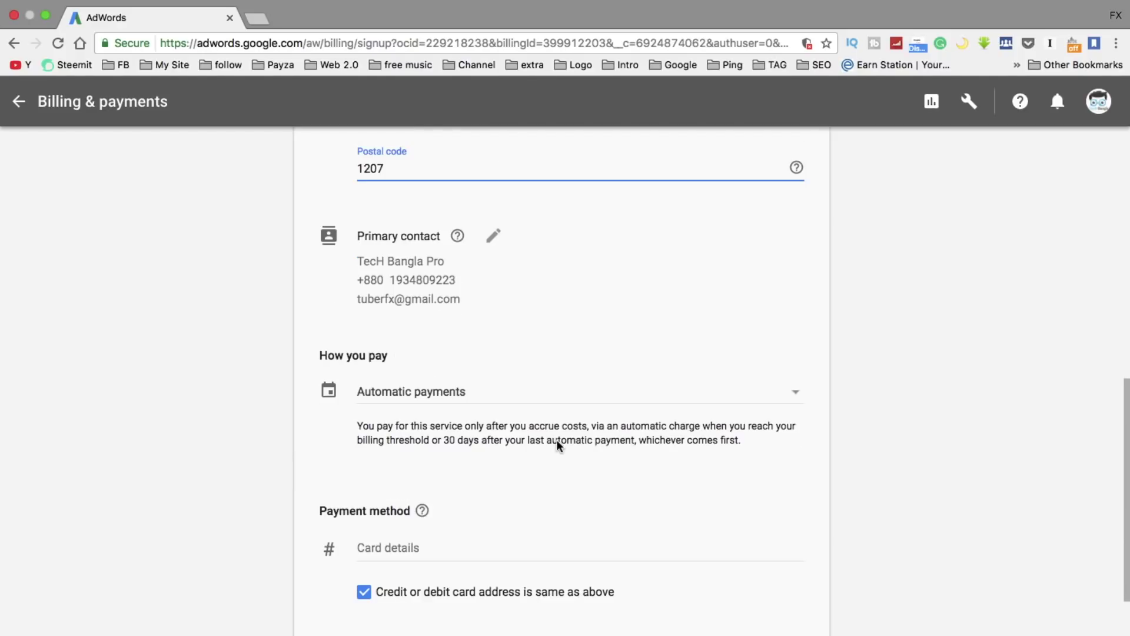
Keep Automatic payments as the How you pay option.
left_click(525, 393)
scroll(525, 394, "down", 4)
left_click(238, 435)
scroll(244, 435, "up", 2)
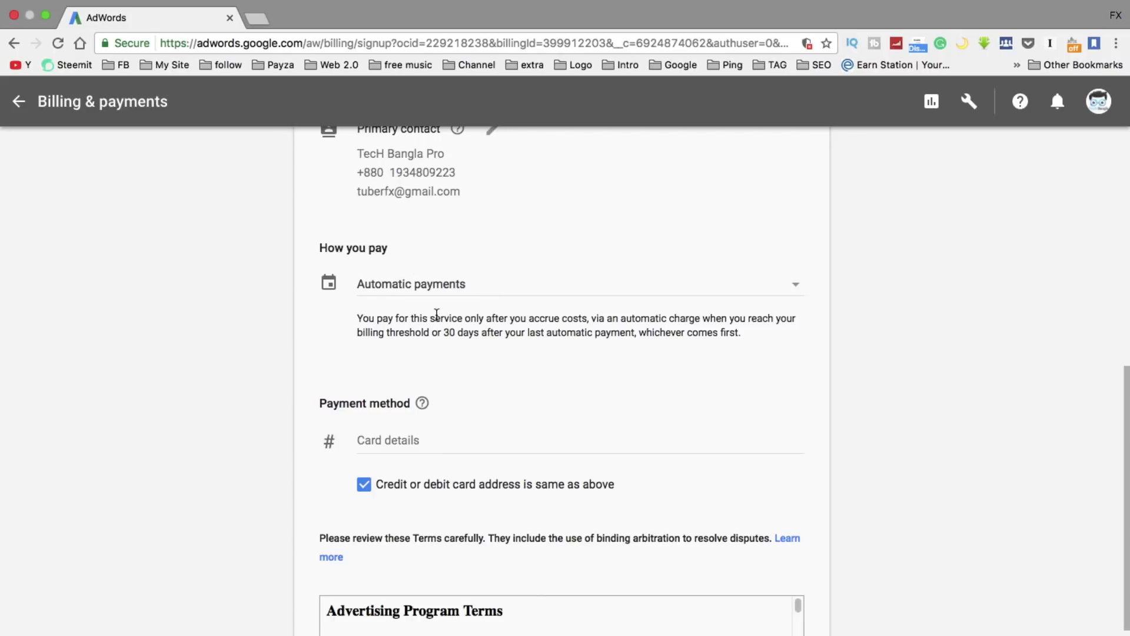
Expand the card details fields in the payment method section.
scroll(232, 433, "down", 2)
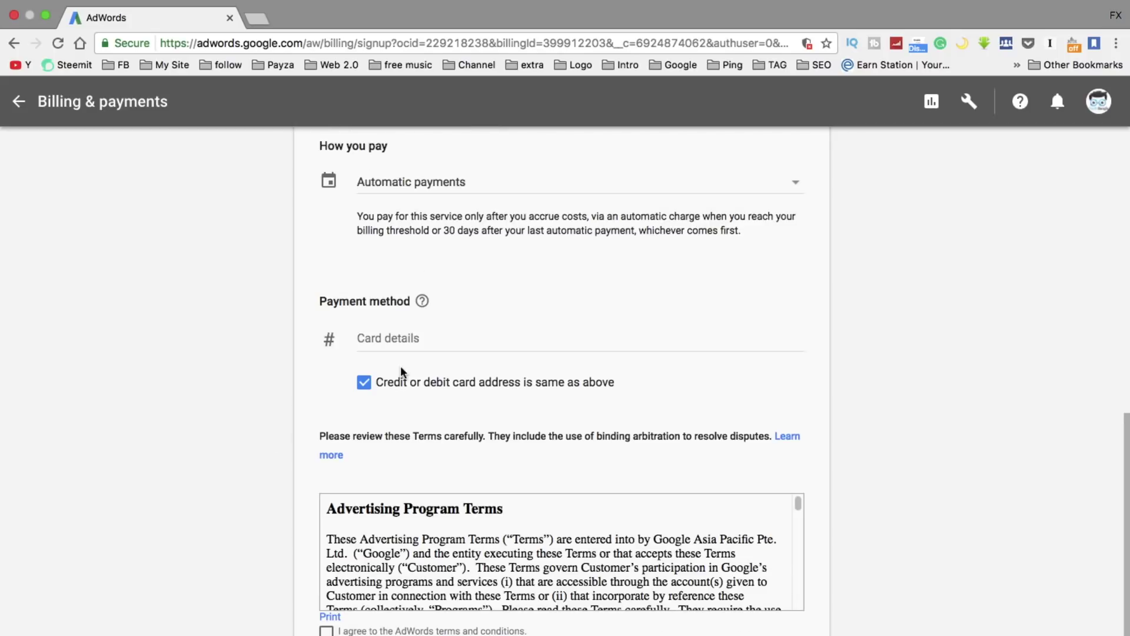
left_click(386, 340)
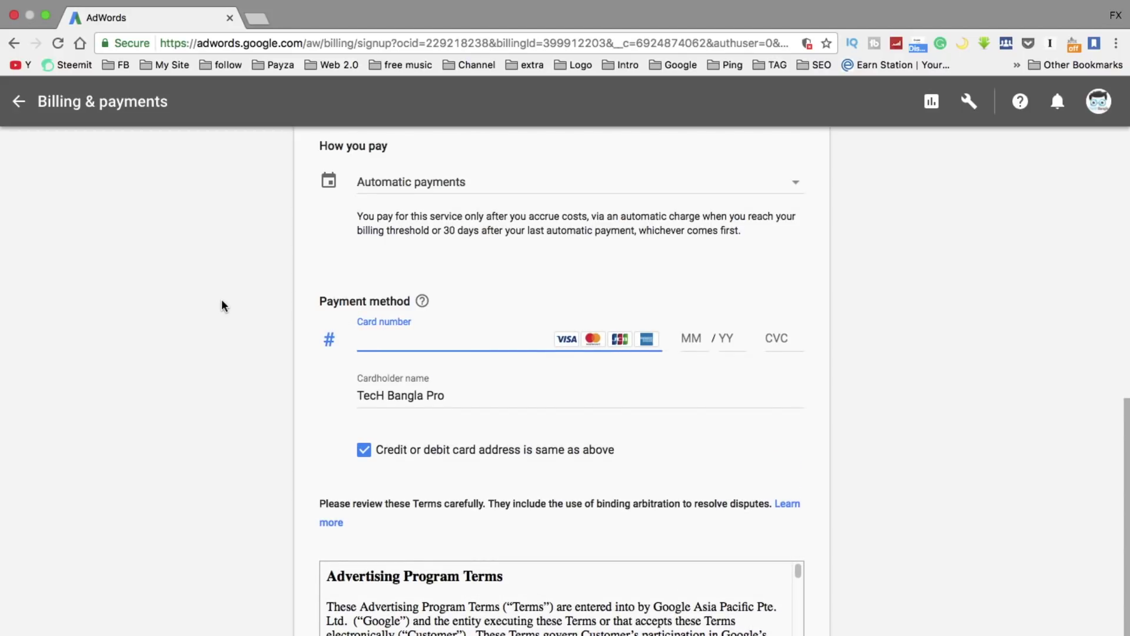
scroll(224, 306, "up", 1)
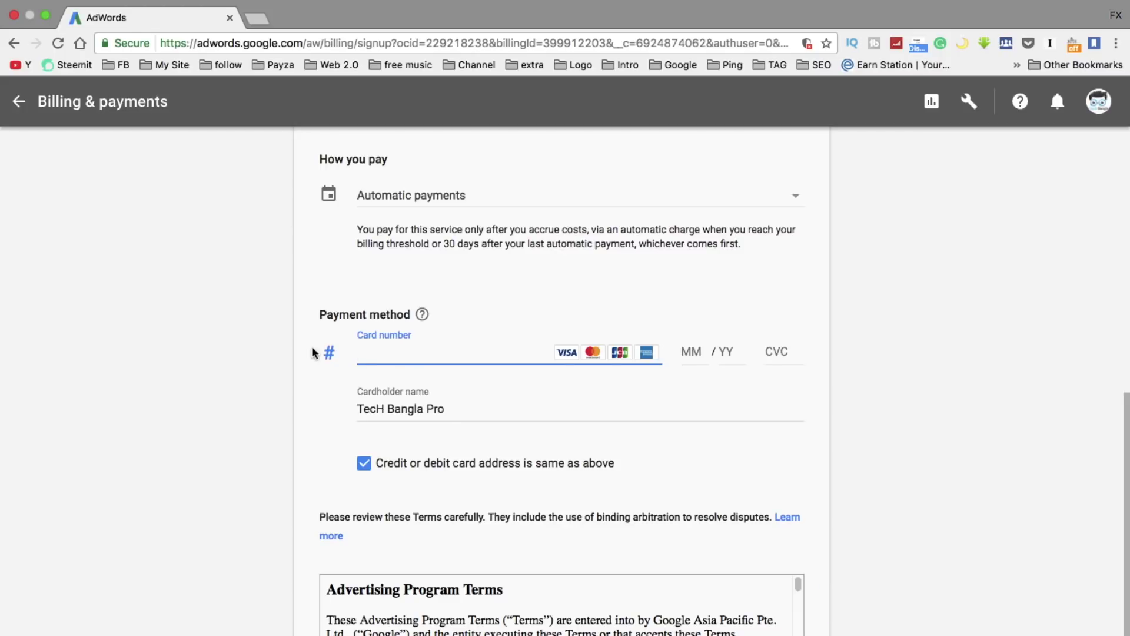
scroll(259, 347, "down", 2)
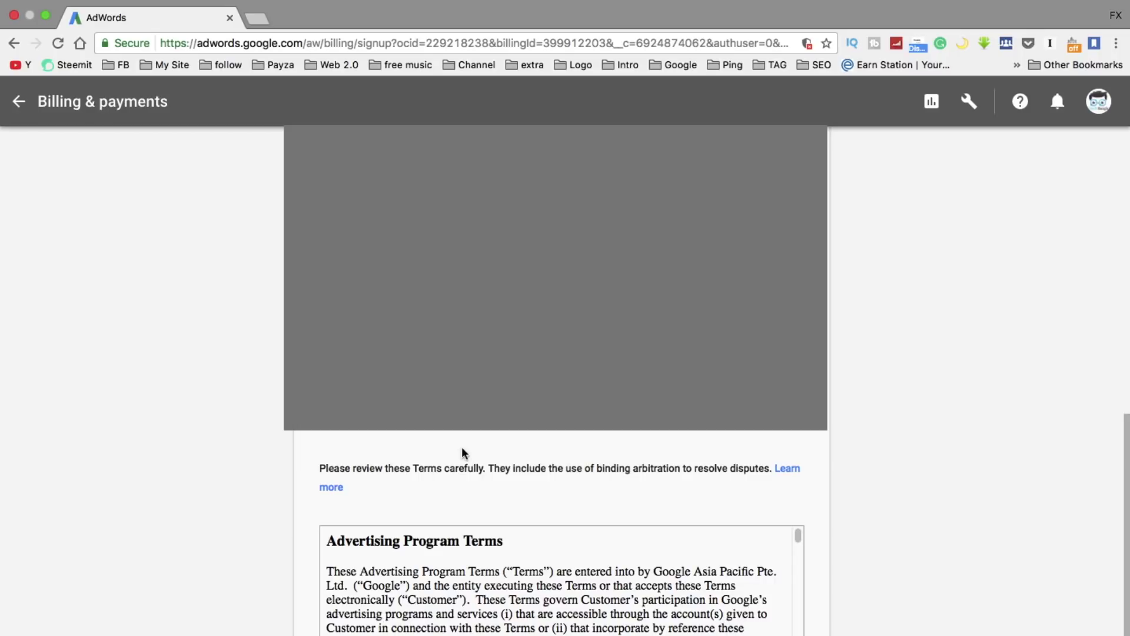
Agree to the AdWords terms and conditions to finish the billing signup.
scroll(562, 530, "up", 4)
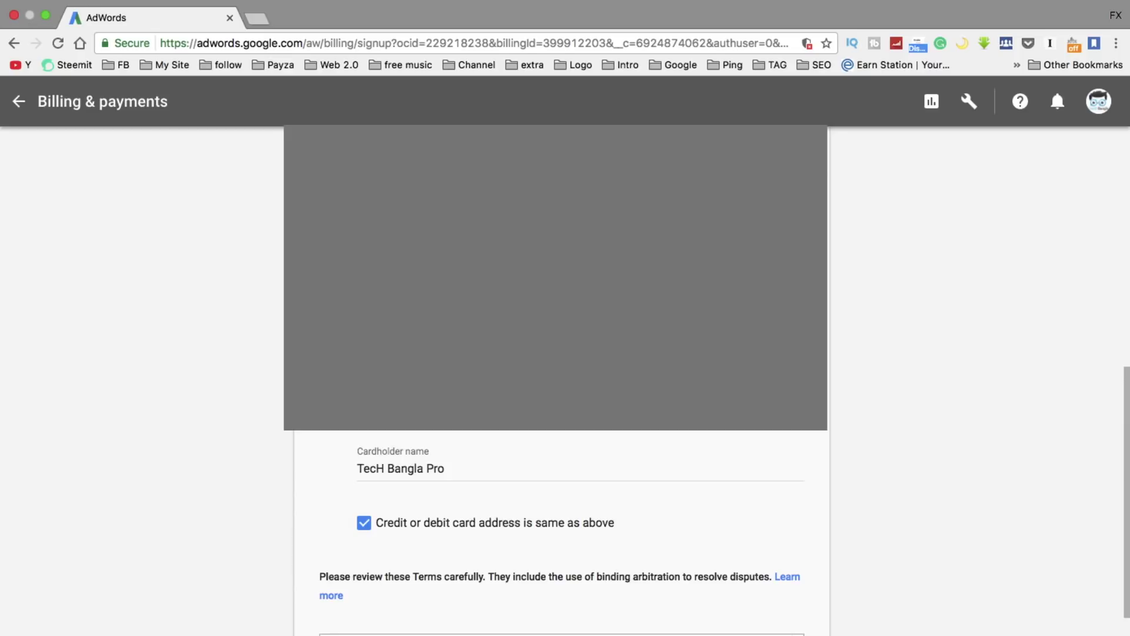
scroll(207, 267, "down", 5)
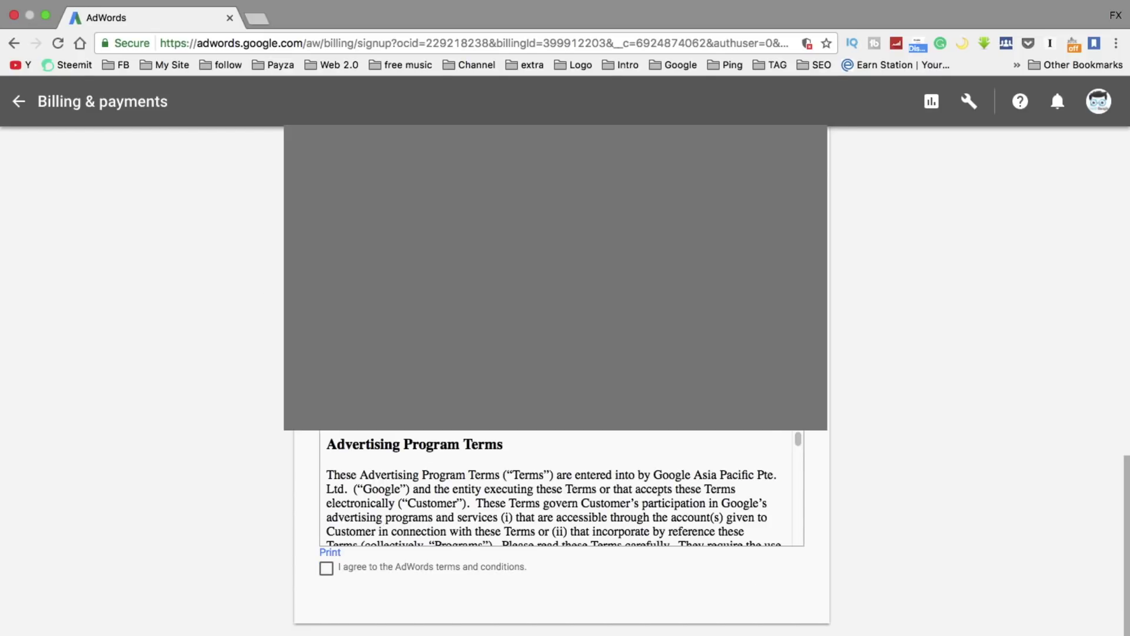
left_click(326, 571)
scroll(242, 497, "up", 2)
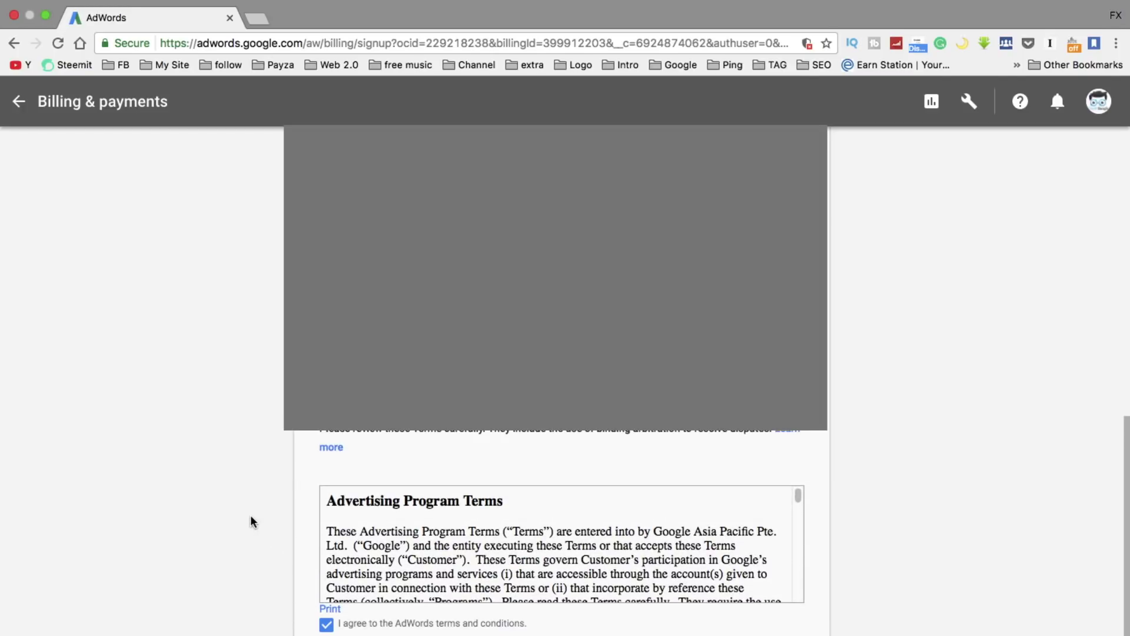
scroll(252, 521, "down", 2)
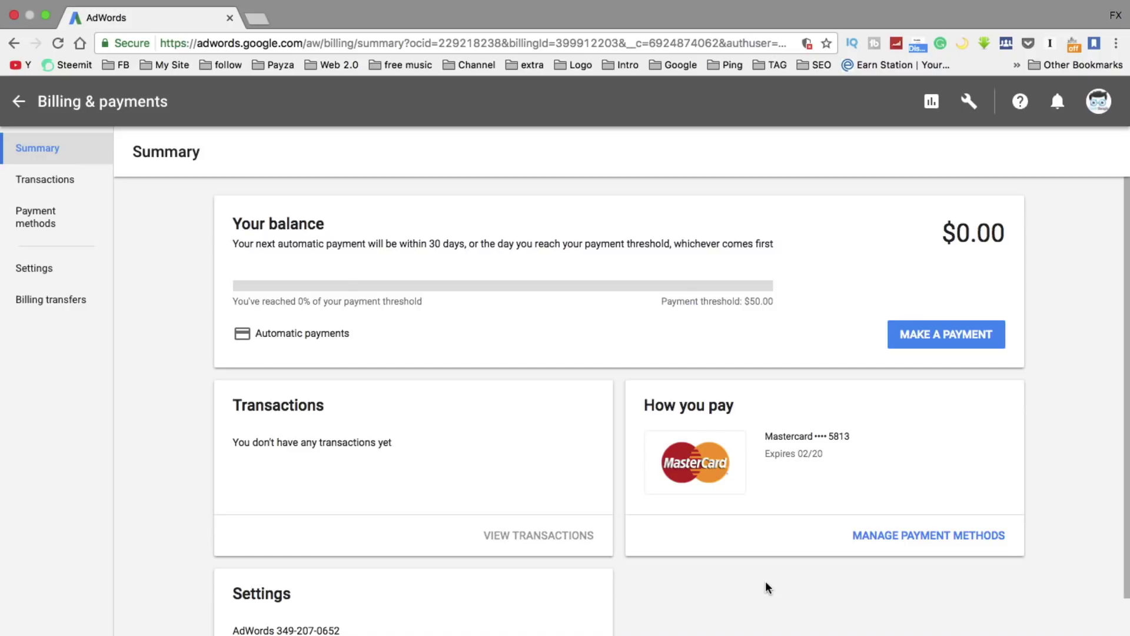
scroll(766, 587, "down", 3)
scroll(766, 550, "up", 1)
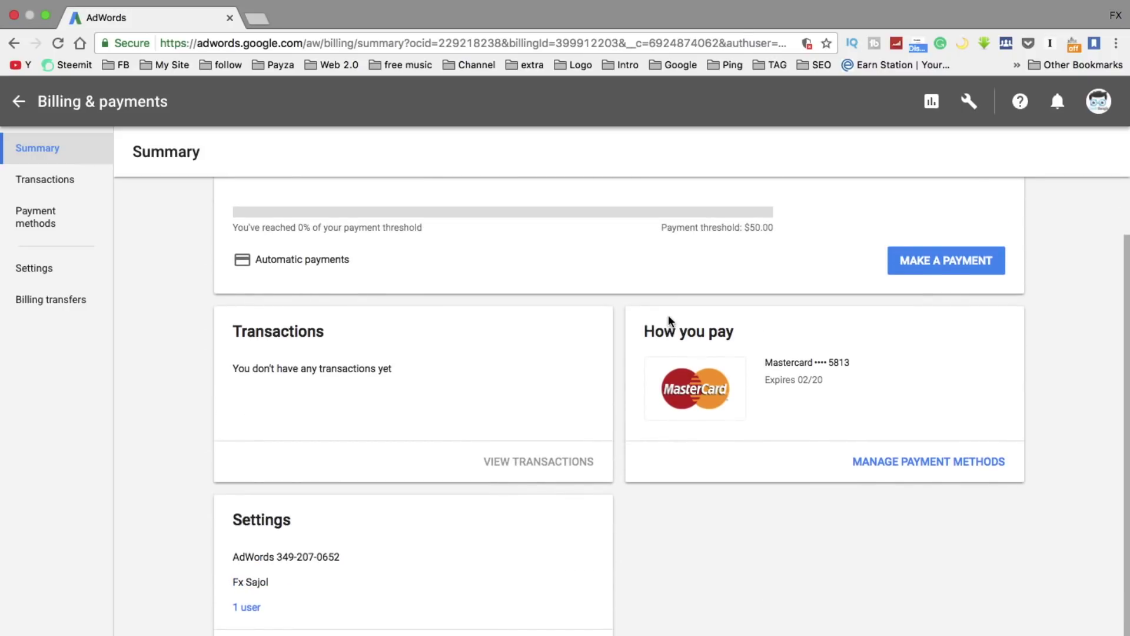
scroll(909, 377, "up", 1)
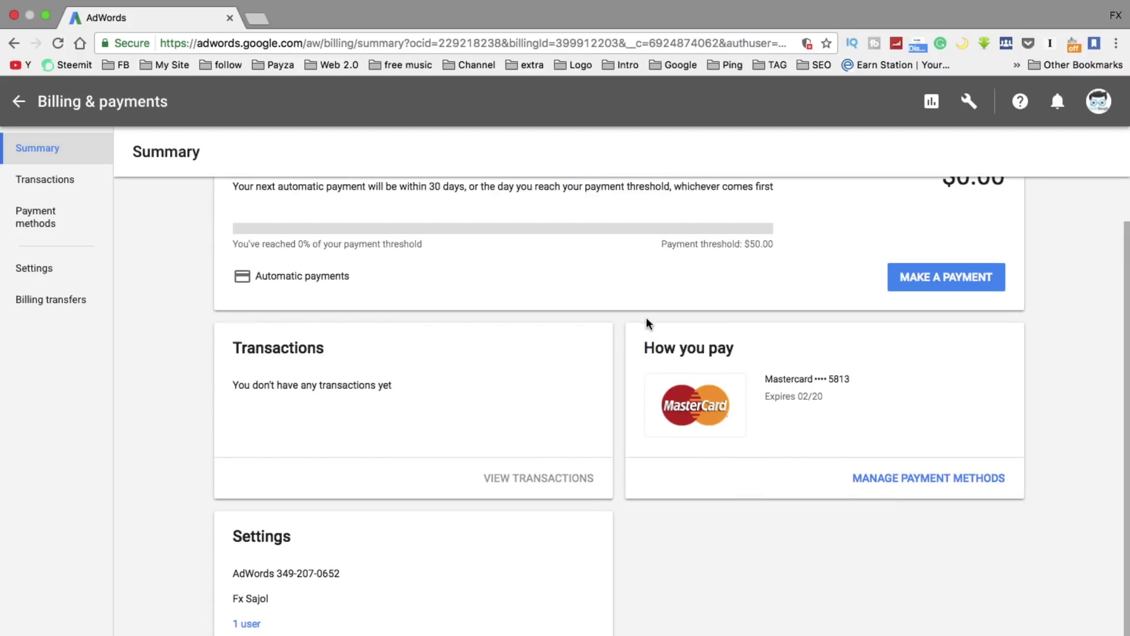
left_click_drag(828, 377, 858, 379)
scroll(811, 454, "up", 1)
left_click_drag(798, 423, 831, 430)
left_click(770, 559)
scroll(771, 544, "up", 1)
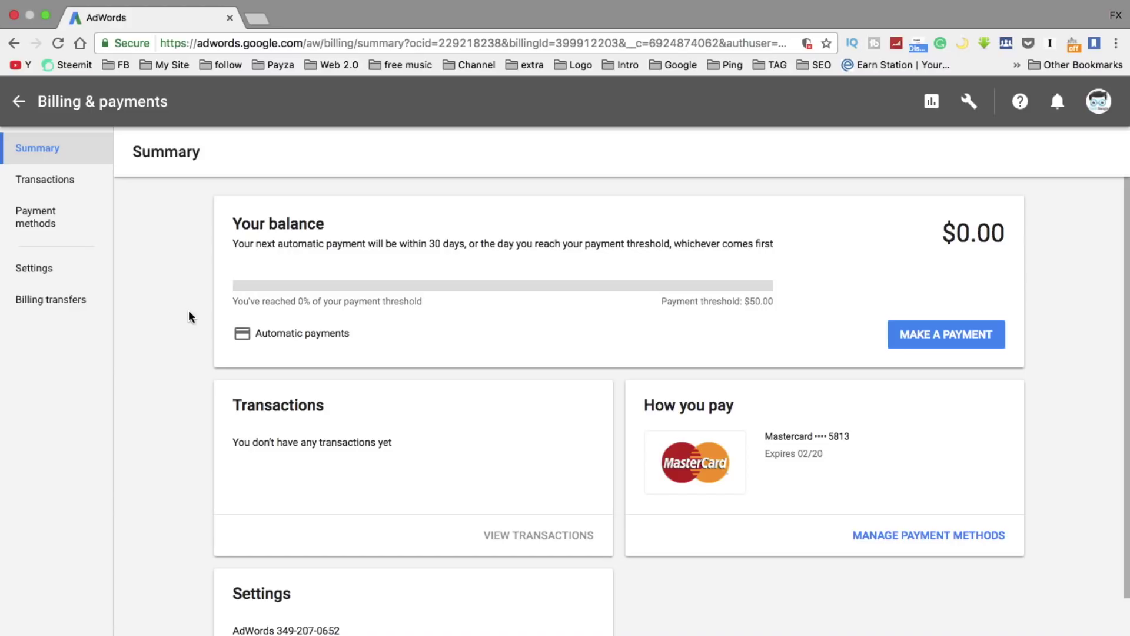
In a new tab, open the My Site > My Videos - YouTube bookmark and scroll the videos.
mouse_move(195, 23)
left_click(257, 18)
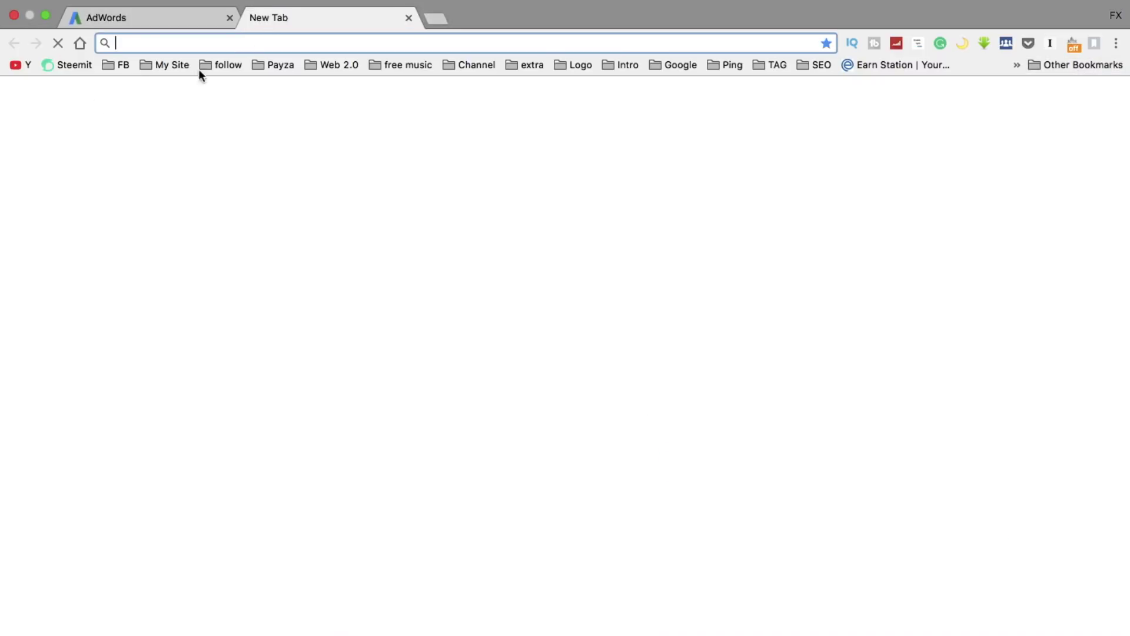
left_click(126, 66)
mouse_move(166, 65)
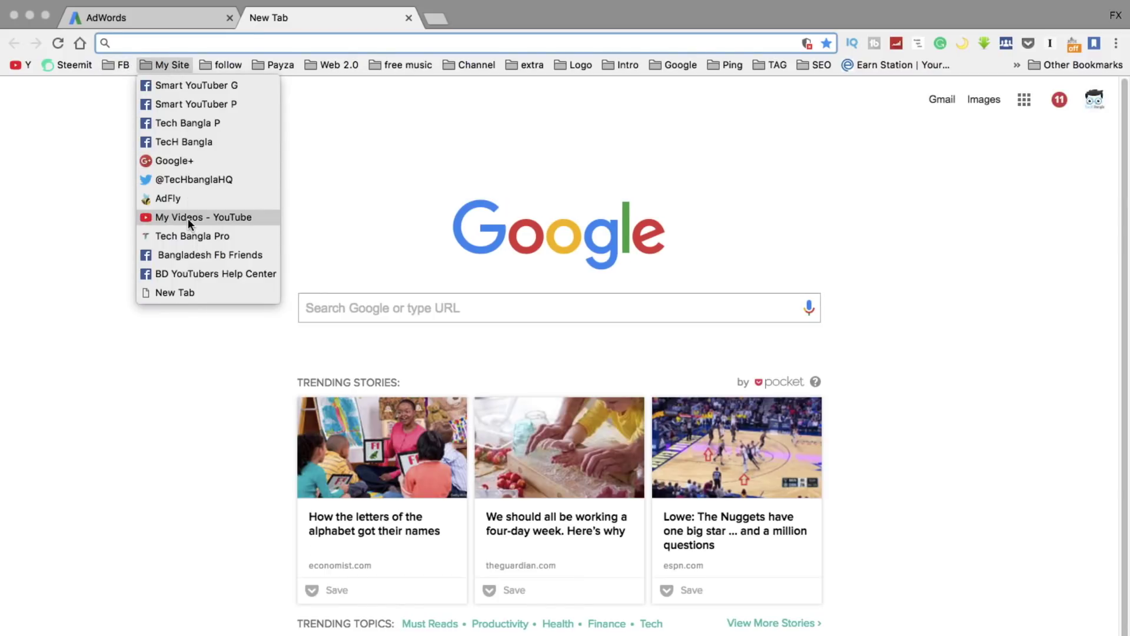
left_click(188, 218)
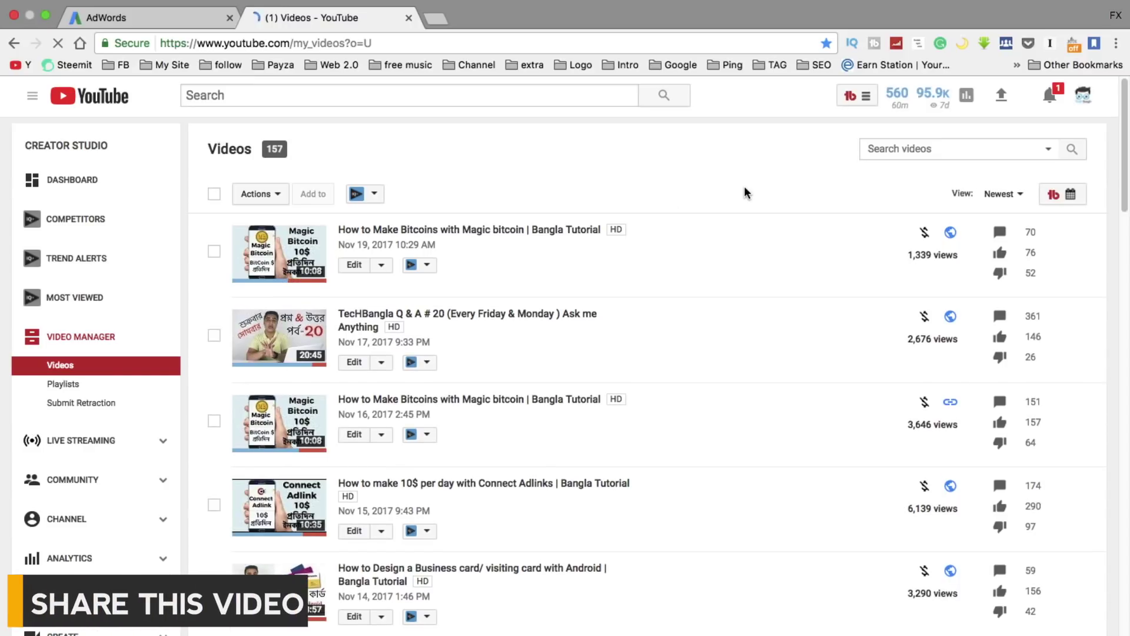
scroll(744, 188, "down", 4)
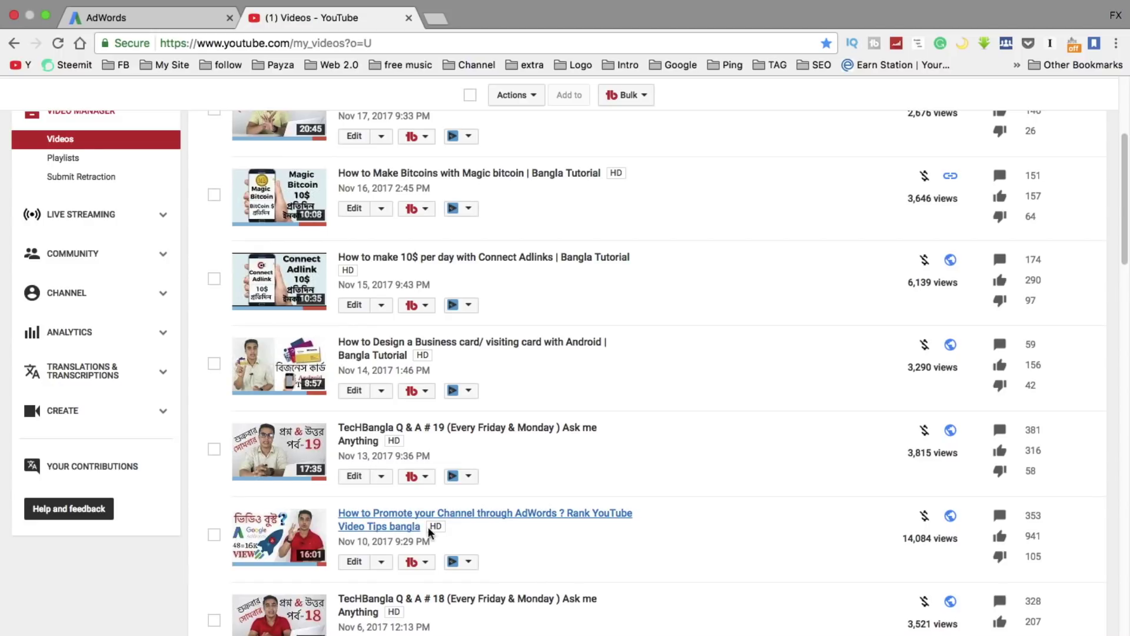
scroll(471, 533, "down", 1)
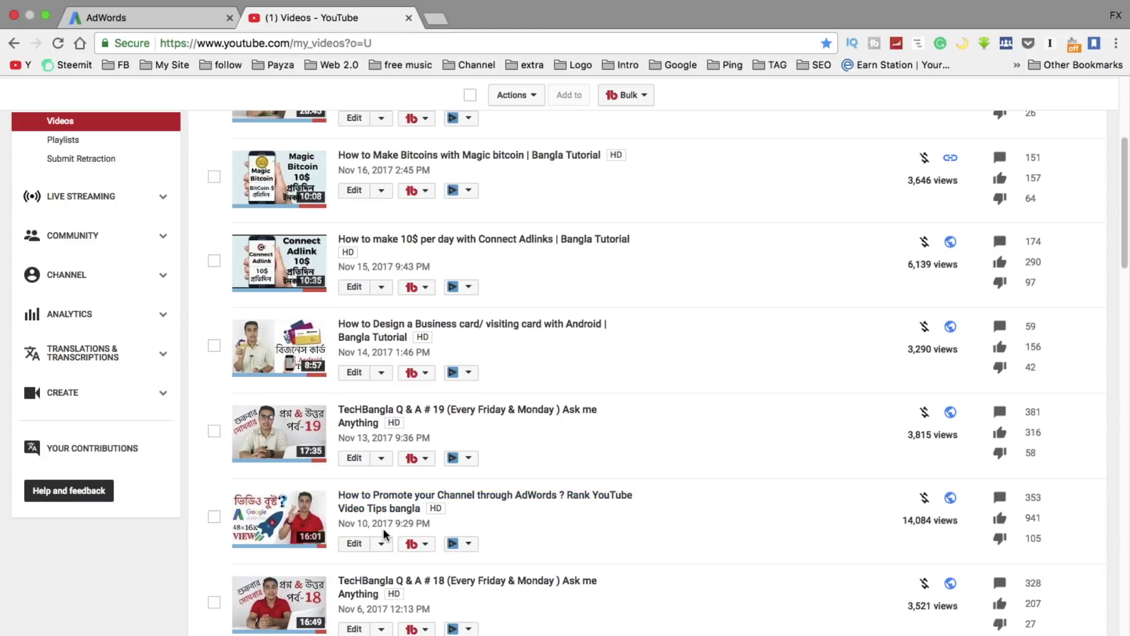
scroll(517, 505, "down", 3)
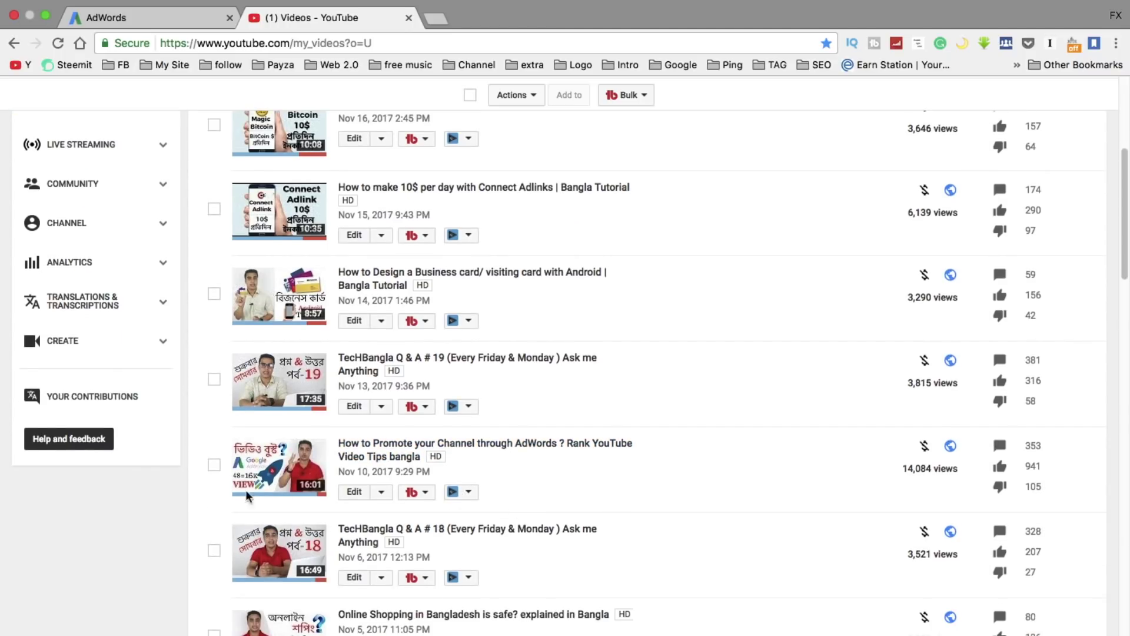